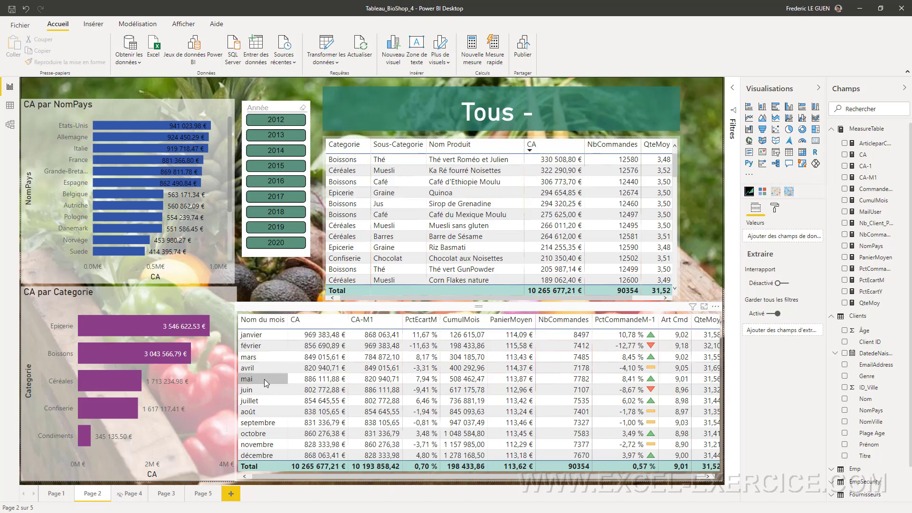
- Cross-highlight the Page 2 visuals from the mai row of the month table, and from the Thé vert GunPowder row of the product table
left_click(264, 379)
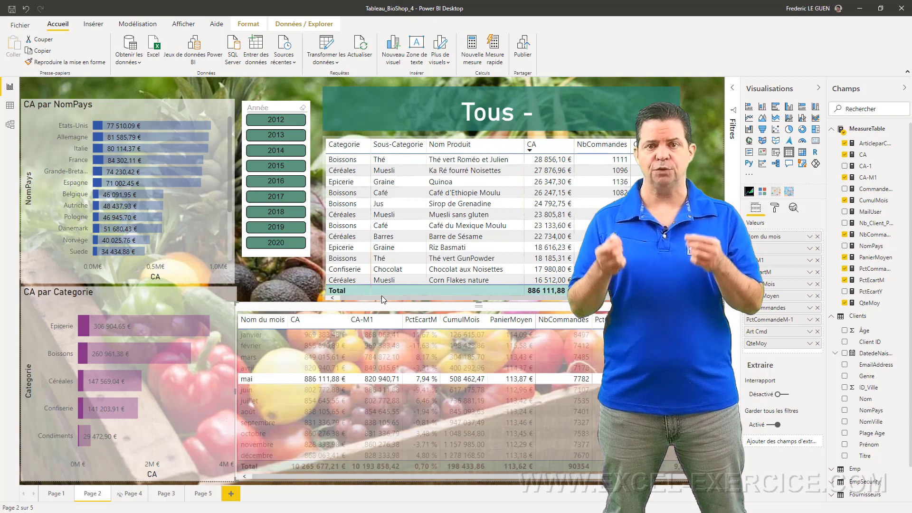
left_click(398, 258)
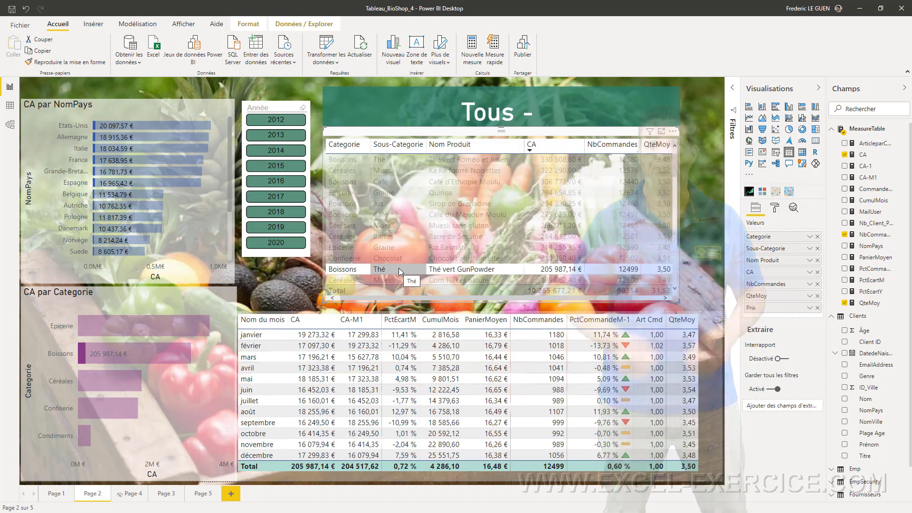
- Create a clustered bar chart of CA by NomPays from the Clients table on Page 5, and enlarge it
left_click(203, 494)
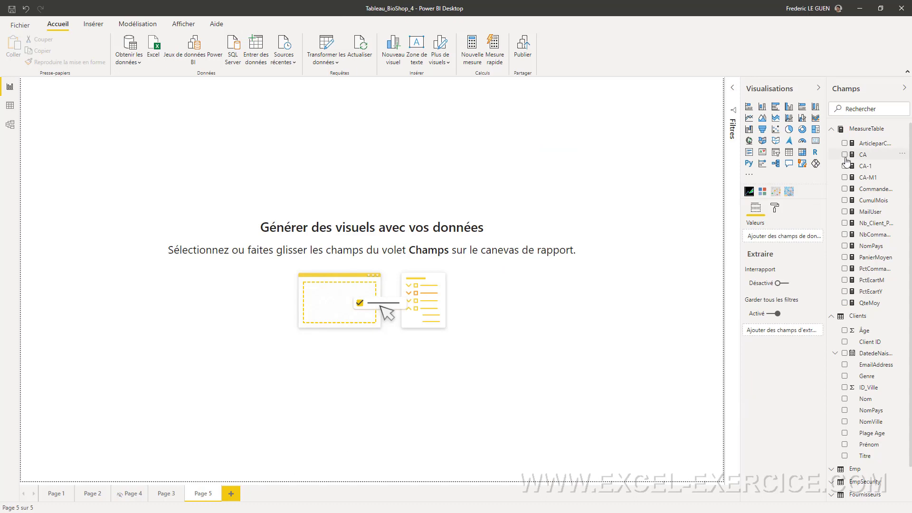
left_click_drag(846, 162, 311, 195)
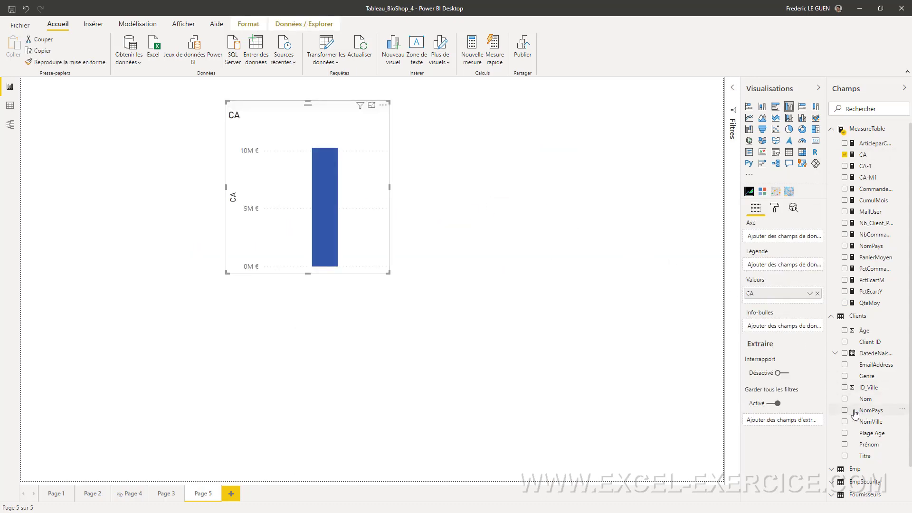
left_click_drag(862, 411, 287, 201)
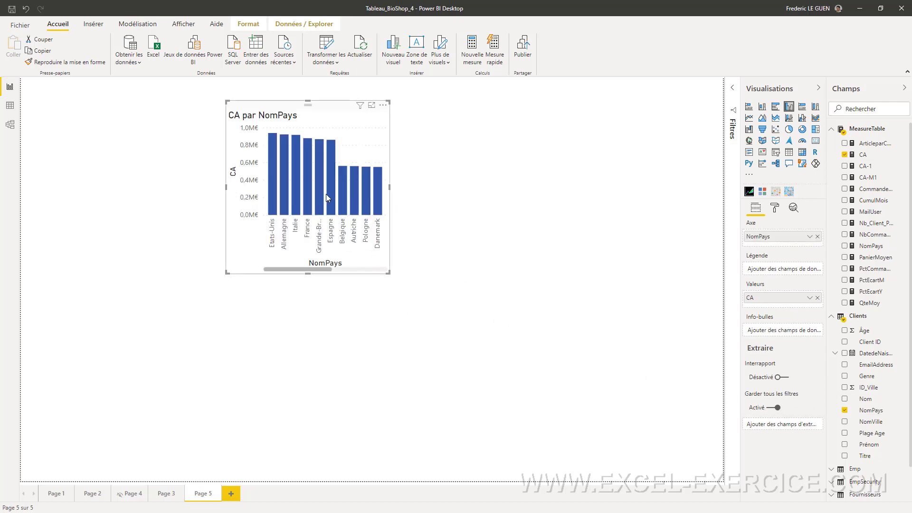
left_click(775, 106)
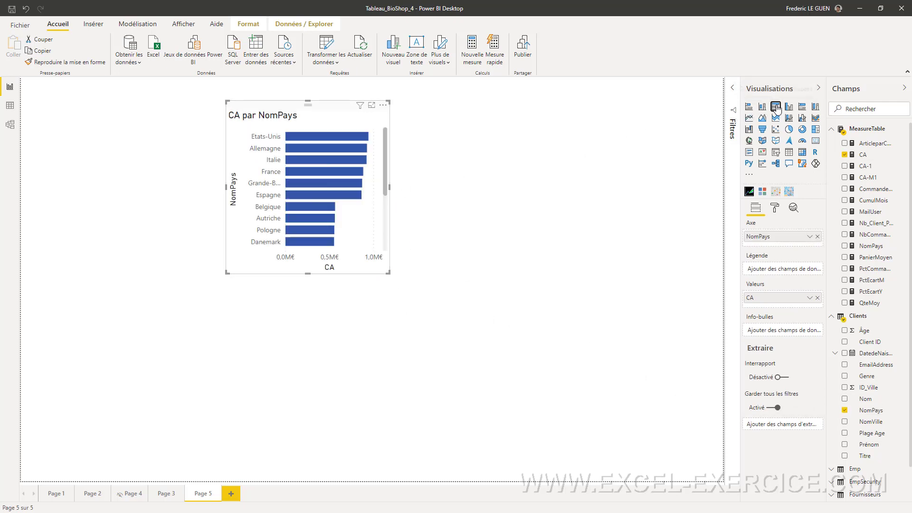
left_click_drag(227, 272, 67, 328)
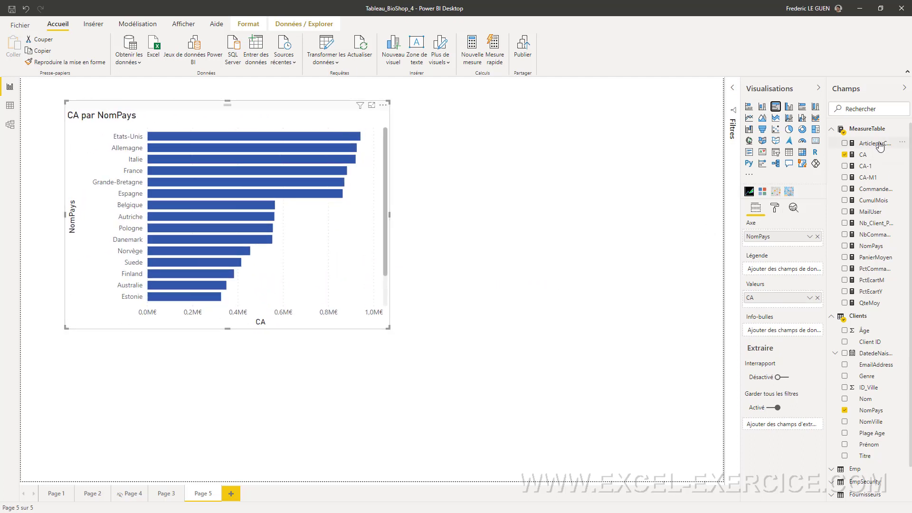
- Create a second chart beside the country chart, showing CA by Categorie from the Produits table
left_click_drag(868, 154, 587, 171)
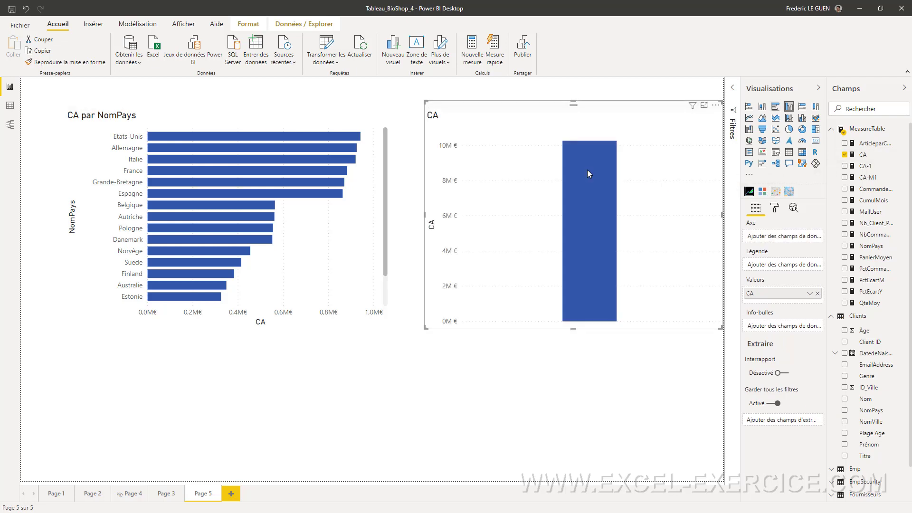
left_click(840, 318)
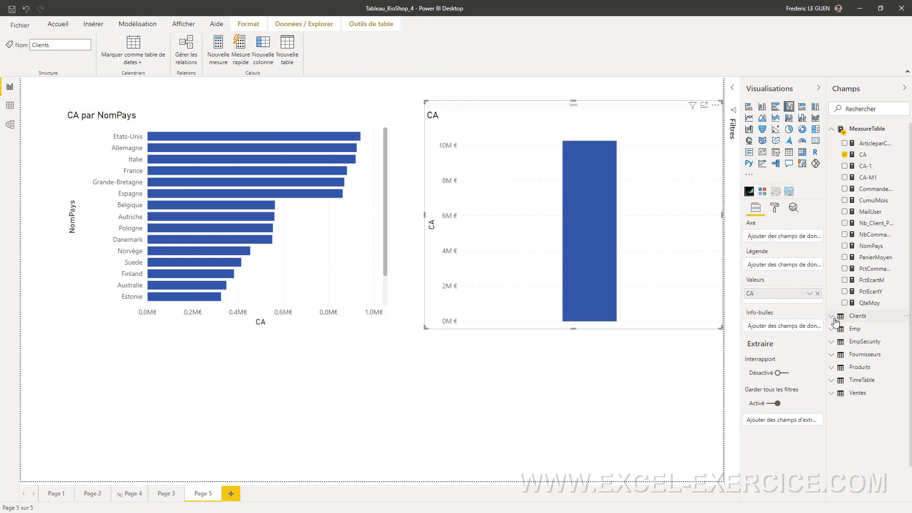
left_click(833, 370)
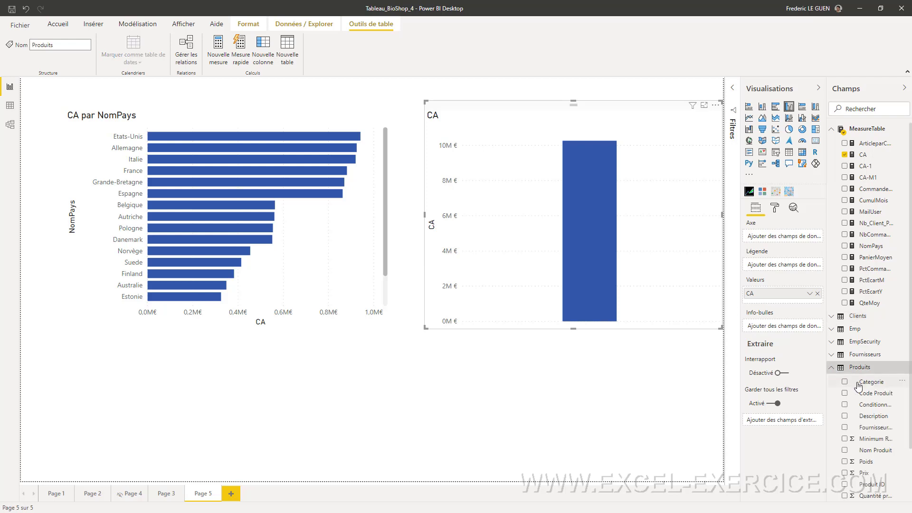
left_click_drag(855, 383, 526, 184)
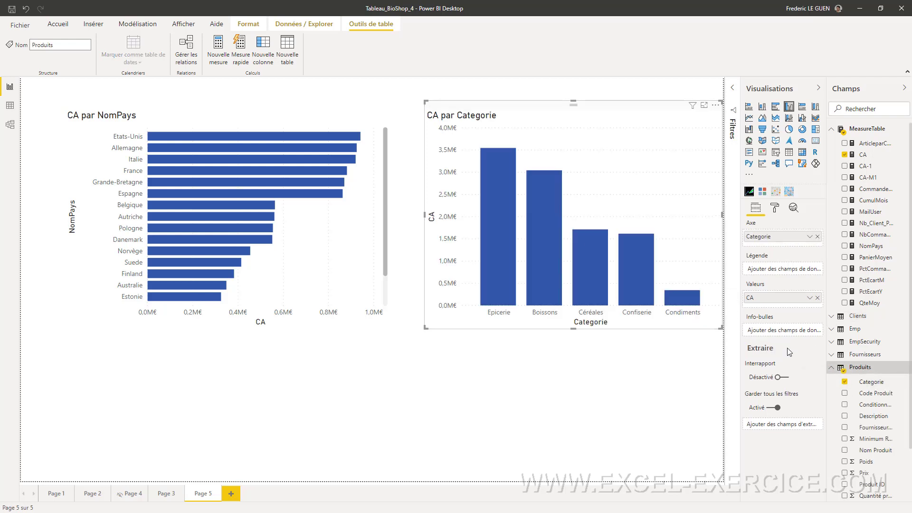
- Add Sous-Categorie below Categorie on the second chart's axis, convert it to a matrix, and expand Epicerie and Boissons
scroll(862, 401, "down", 3)
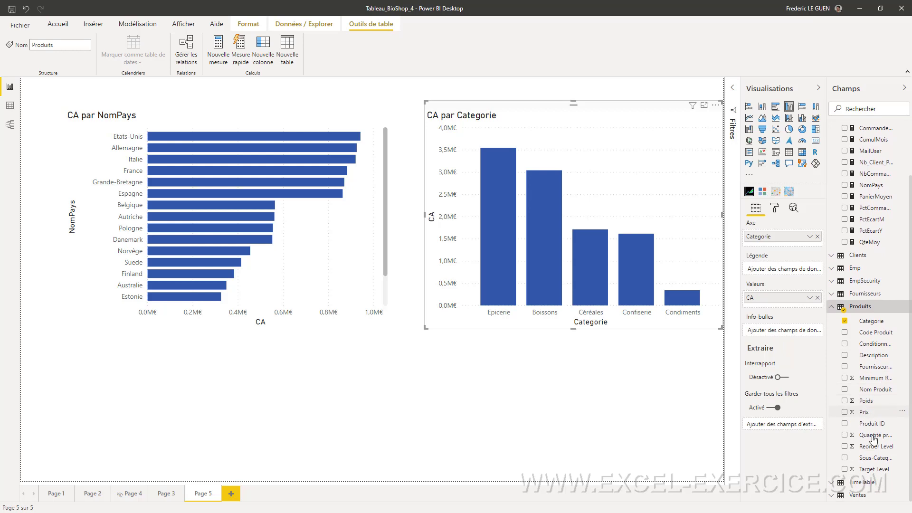
left_click_drag(875, 459, 543, 261)
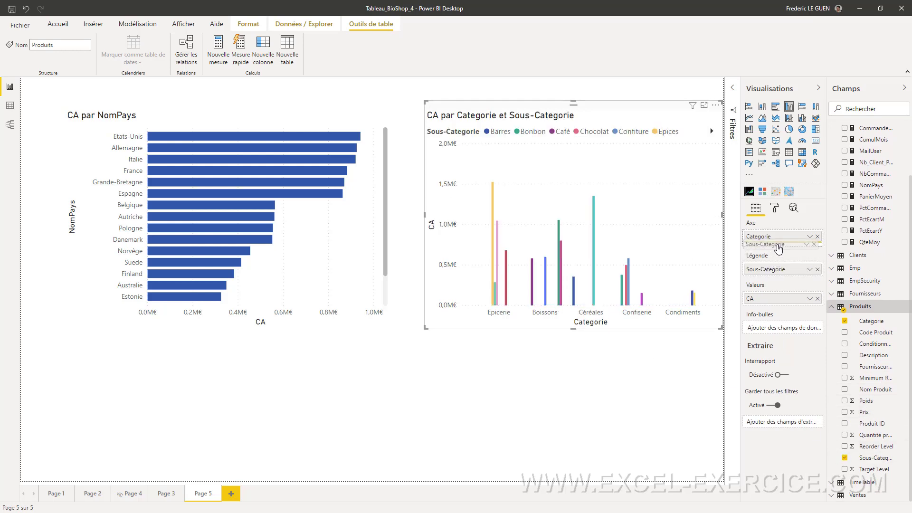
left_click_drag(765, 268, 778, 249)
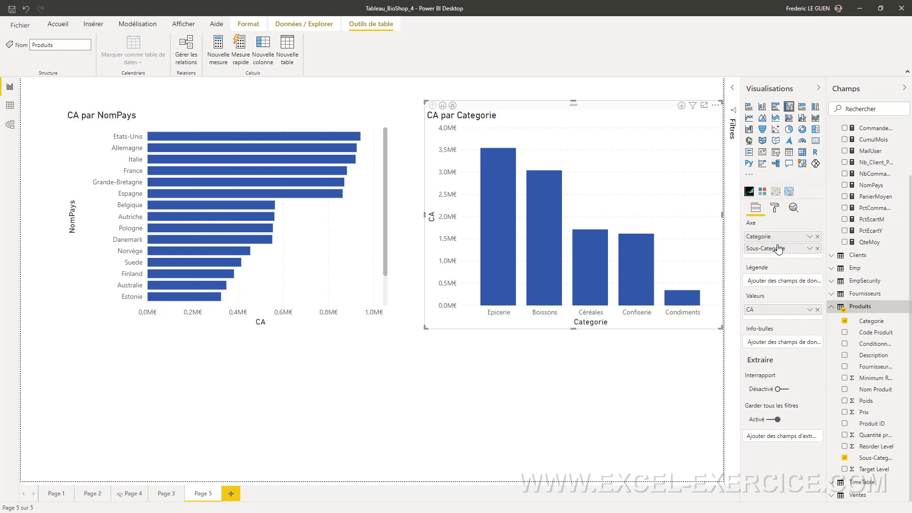
left_click(802, 153)
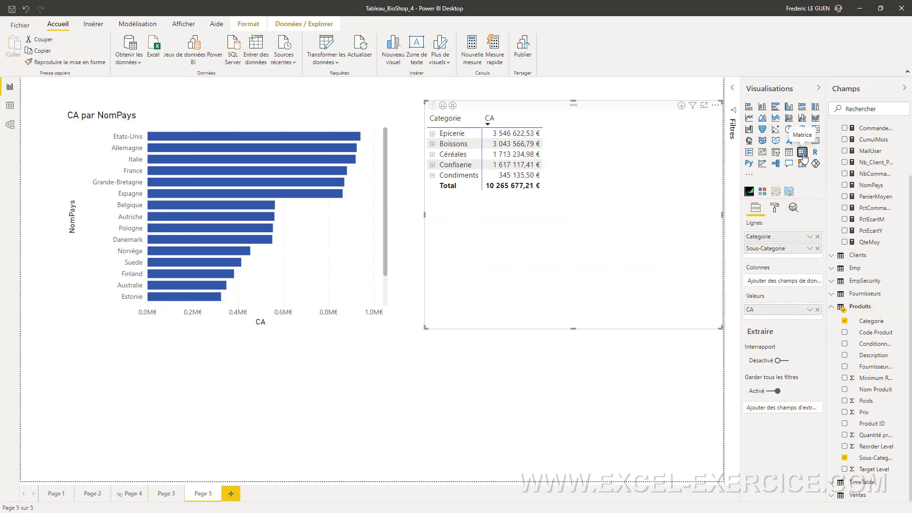
left_click(433, 134)
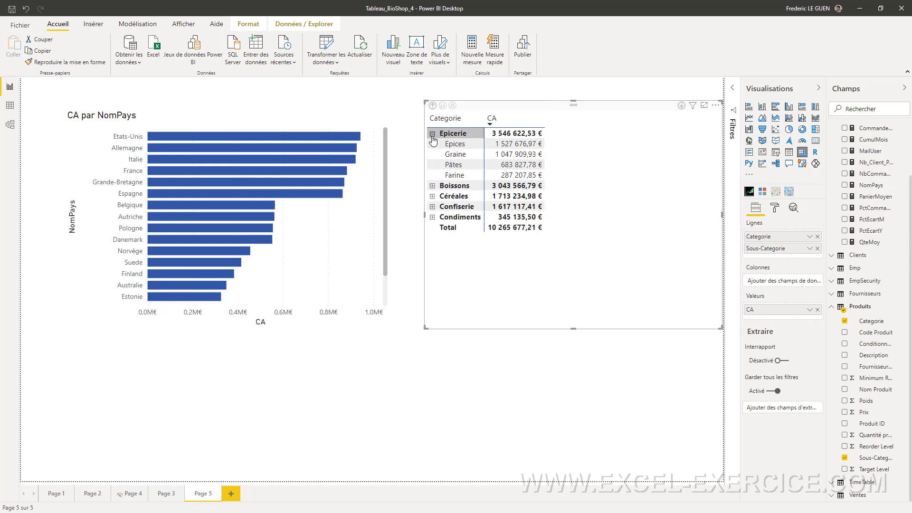
left_click(432, 186)
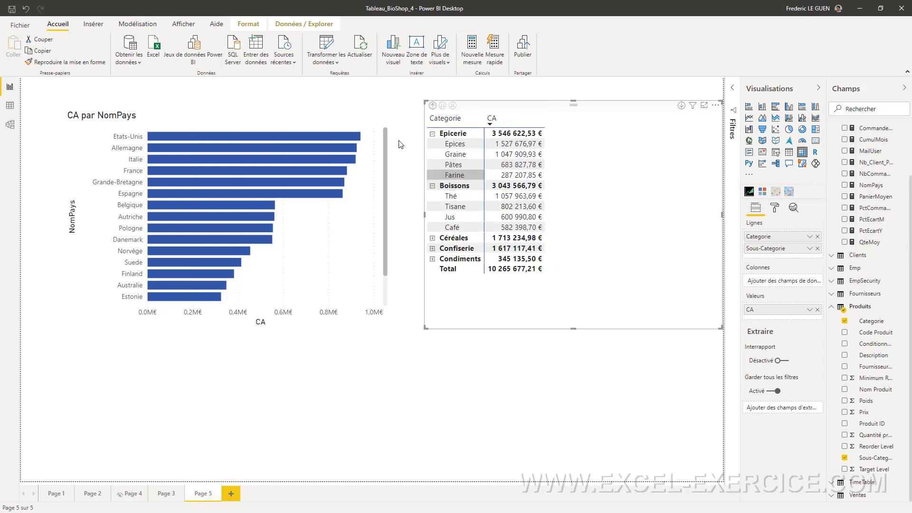
- Turn on data labels for the CA par NomPays bar chart and set their display units to Aucun
left_click(348, 119)
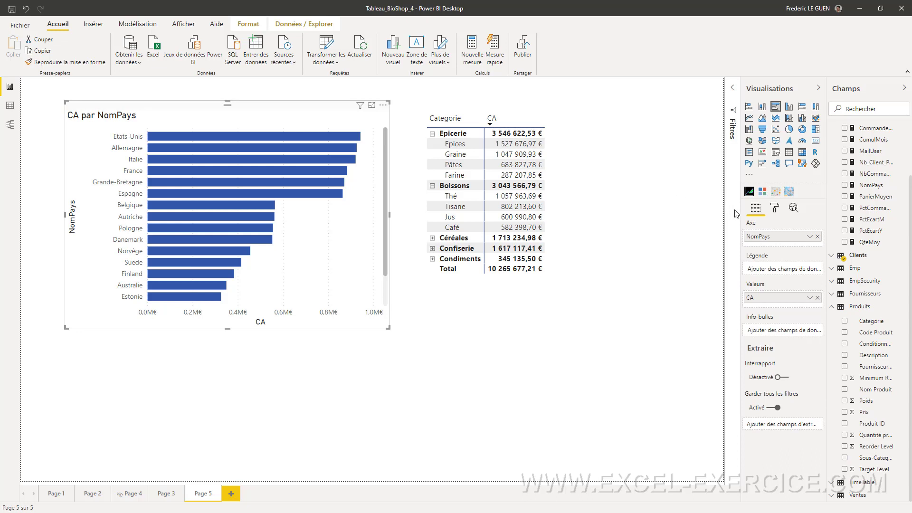
left_click(774, 210)
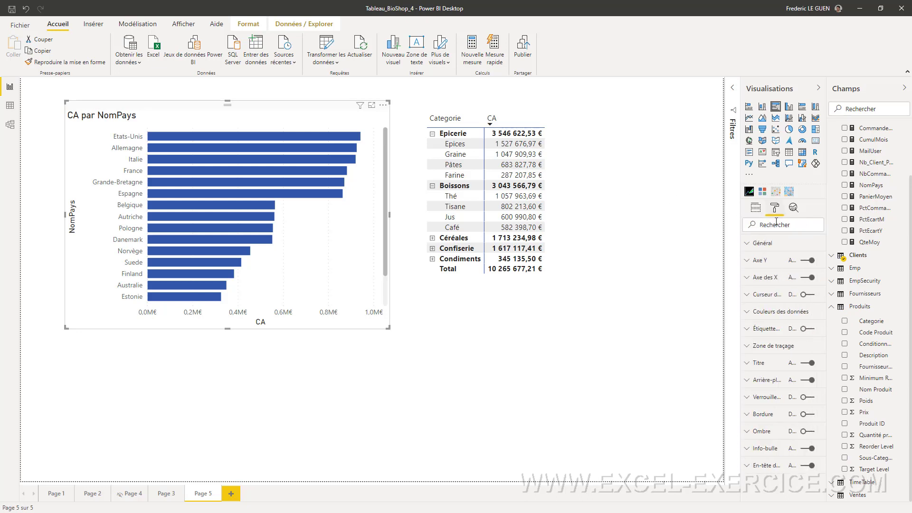
left_click(806, 329)
left_click(777, 335)
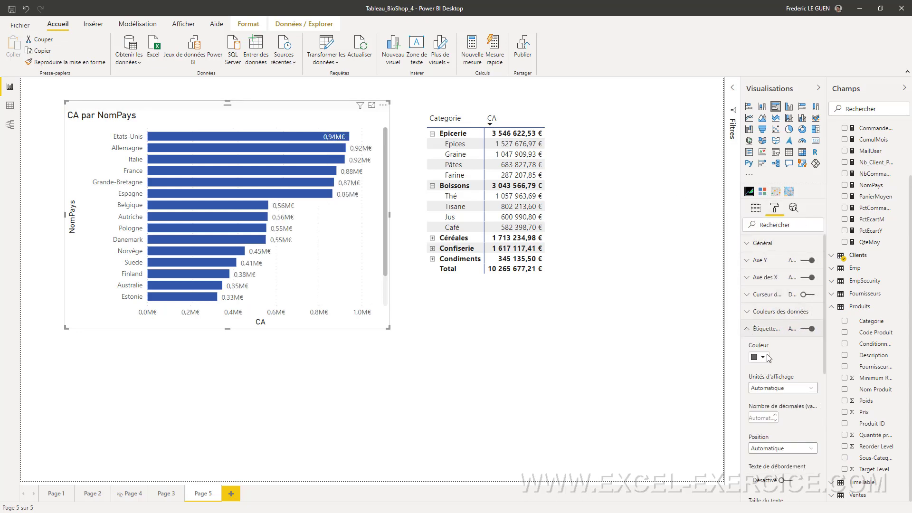
left_click(772, 389)
left_click(760, 410)
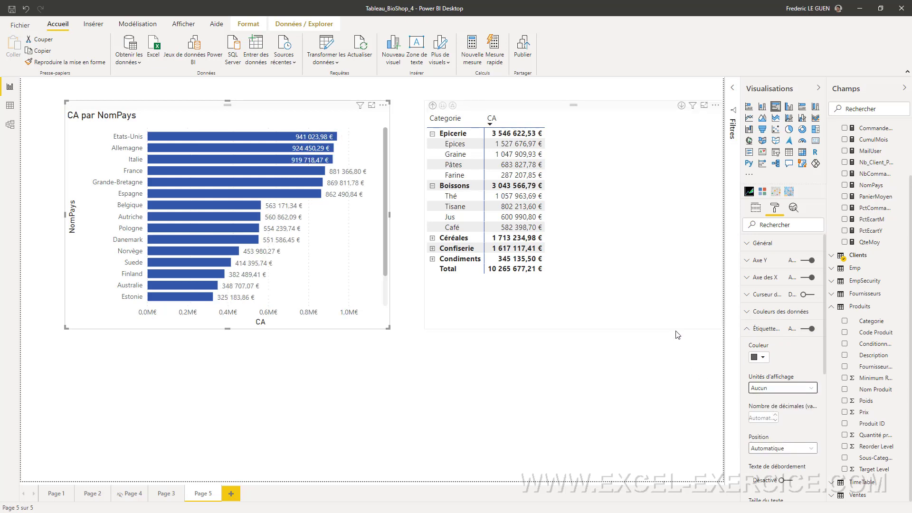
left_click(673, 347)
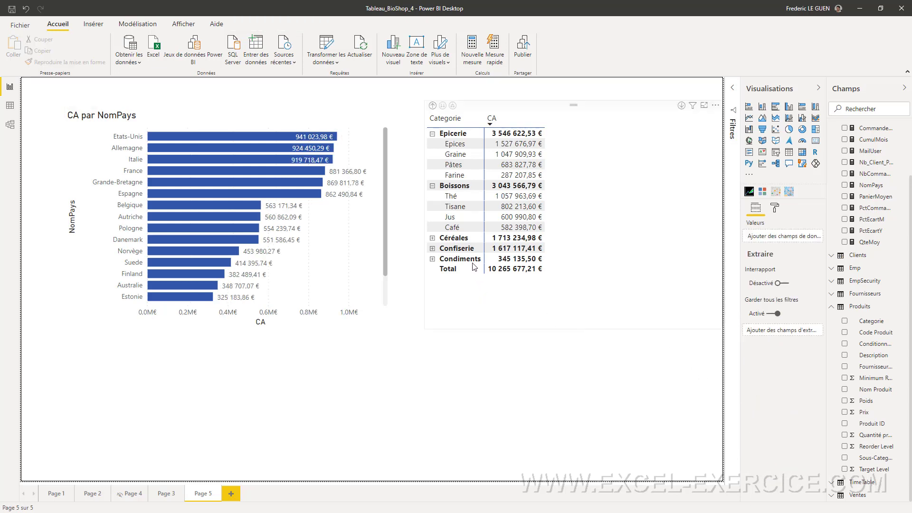
- With Thé selected in the matrix, edit the interactions so that the matrix filters the CA par NomPays chart instead of highlighting it
left_click(450, 195)
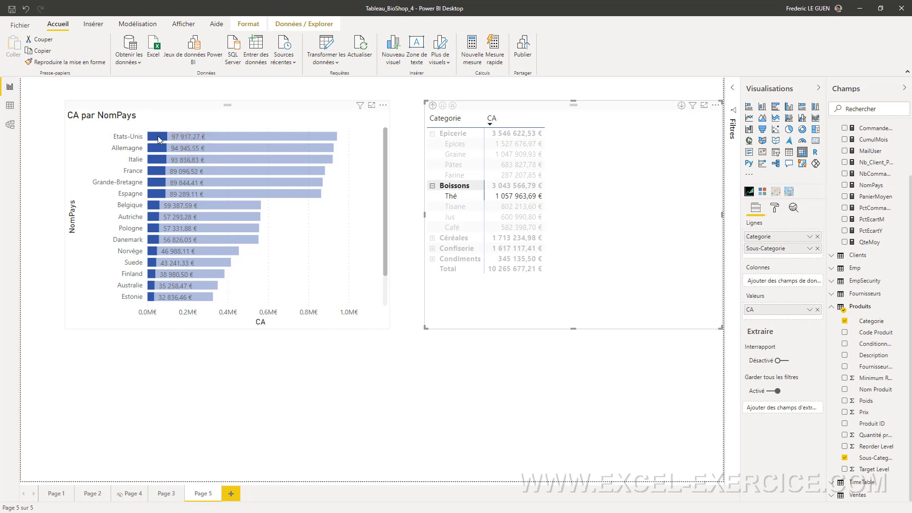
mouse_move(158, 136)
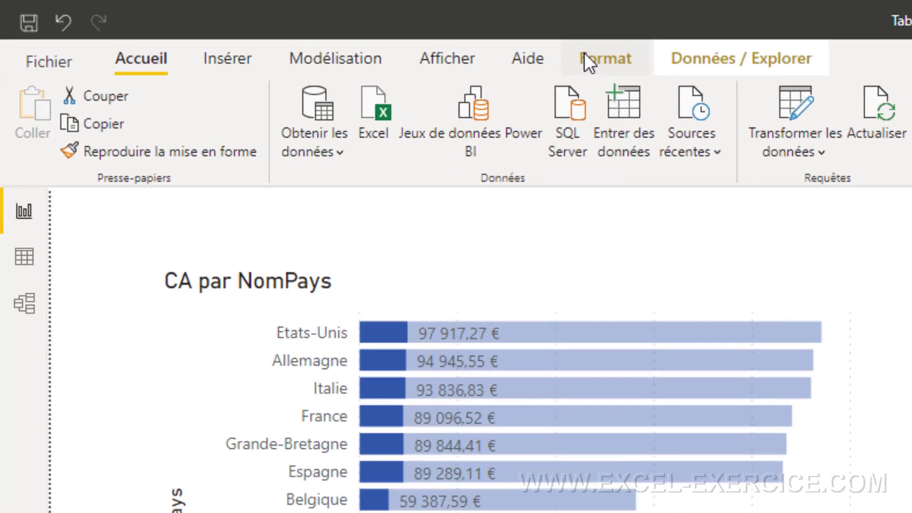
left_click(241, 23)
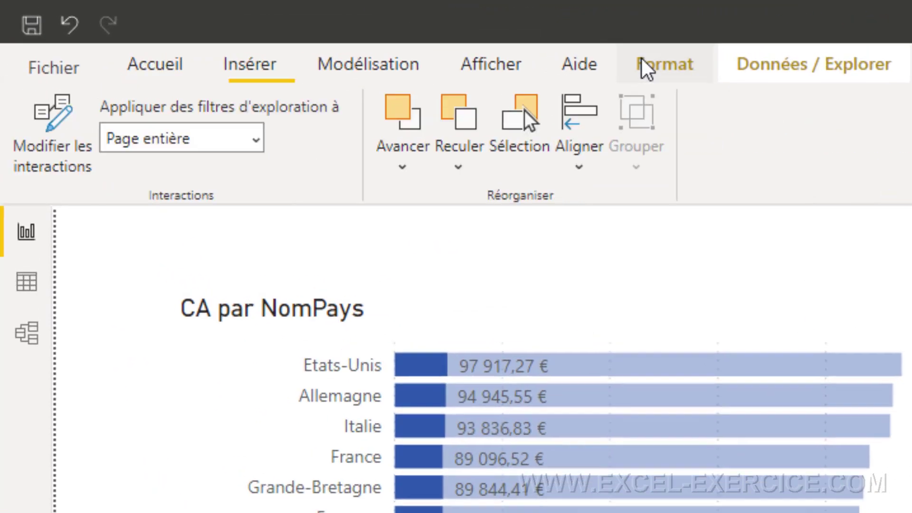
left_click(44, 133)
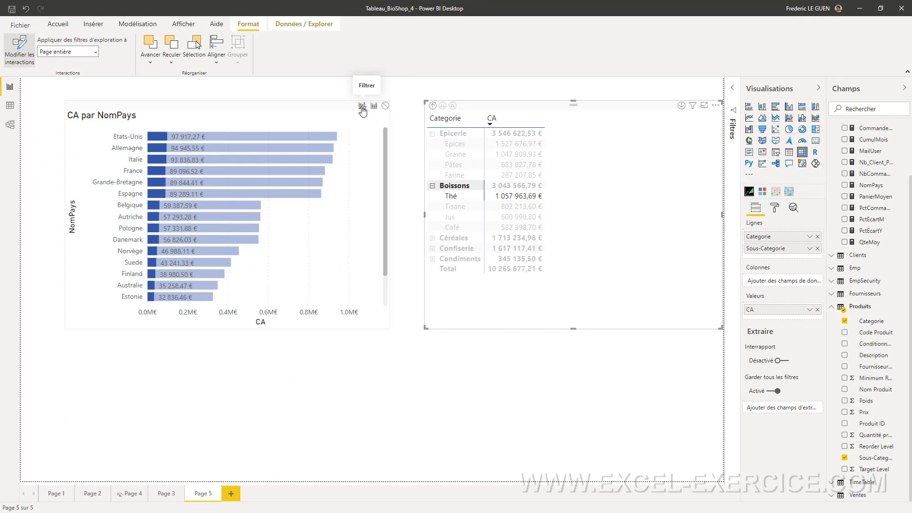
left_click(362, 107)
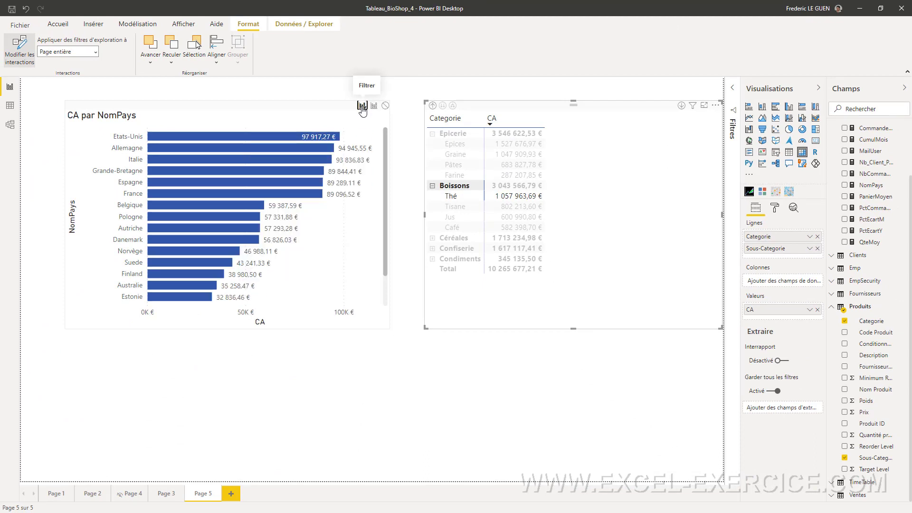
left_click(9, 58)
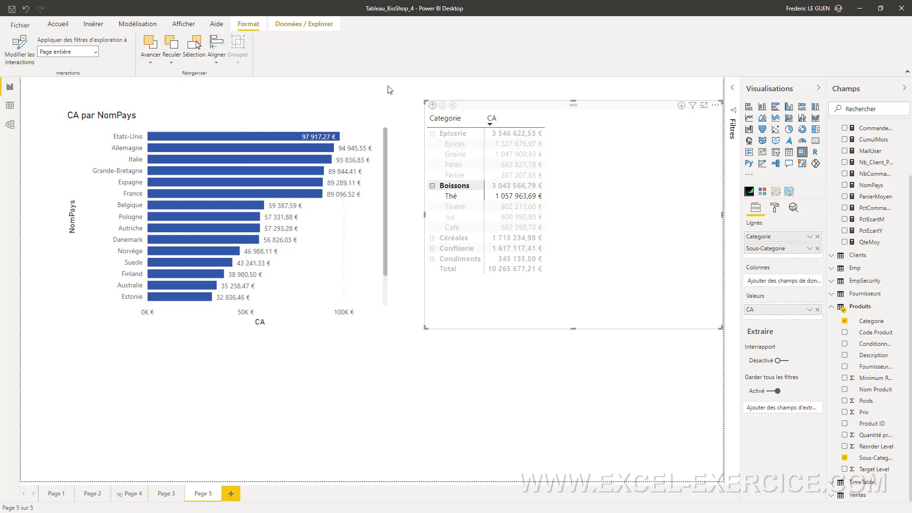
- Filter the country chart from the matrix by Tisane, Jus, Café and Céréales in turn, and clear the selection
left_click(449, 207)
left_click(449, 218)
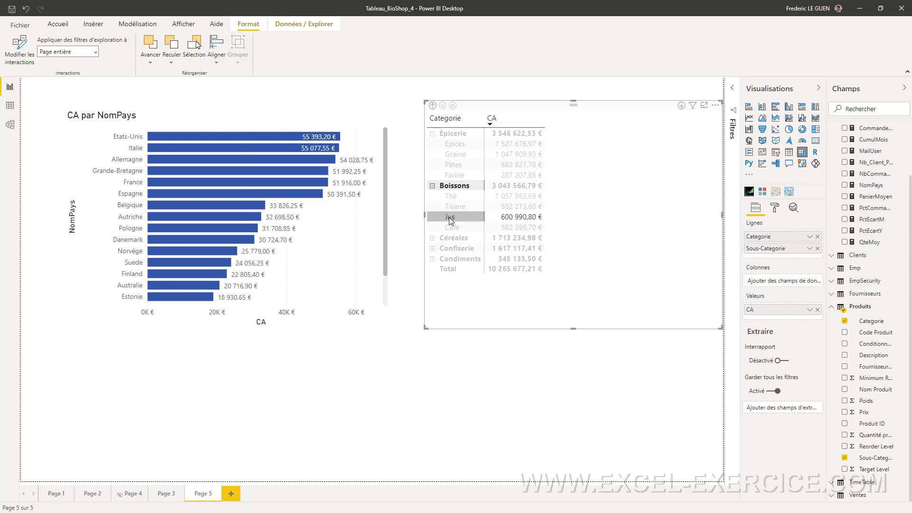
left_click(453, 229)
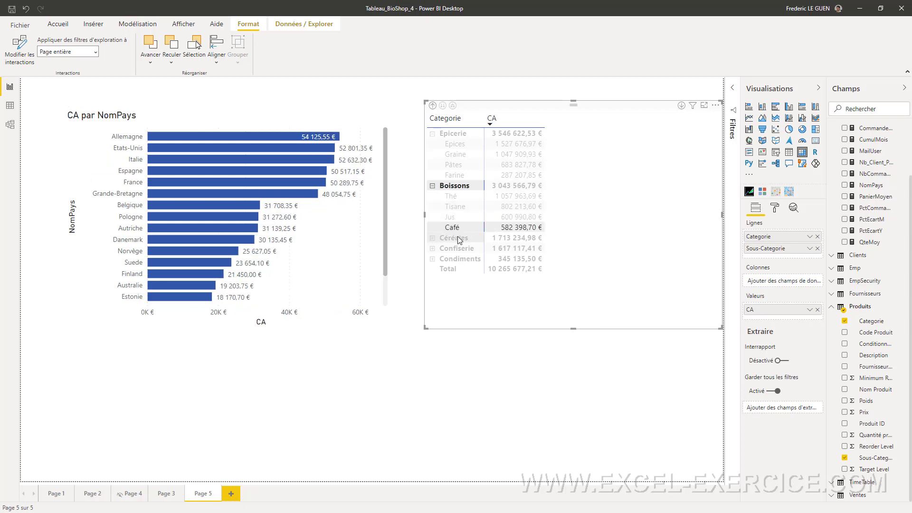
left_click(458, 237)
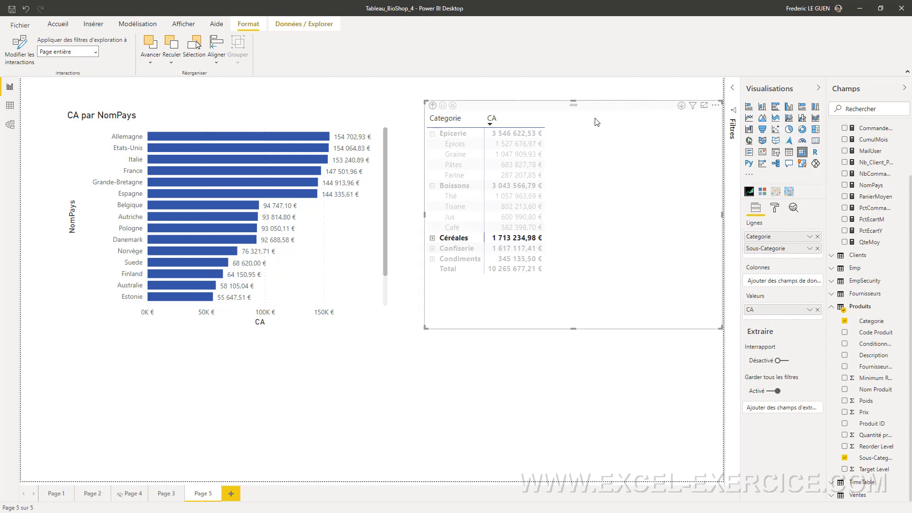
left_click(458, 241)
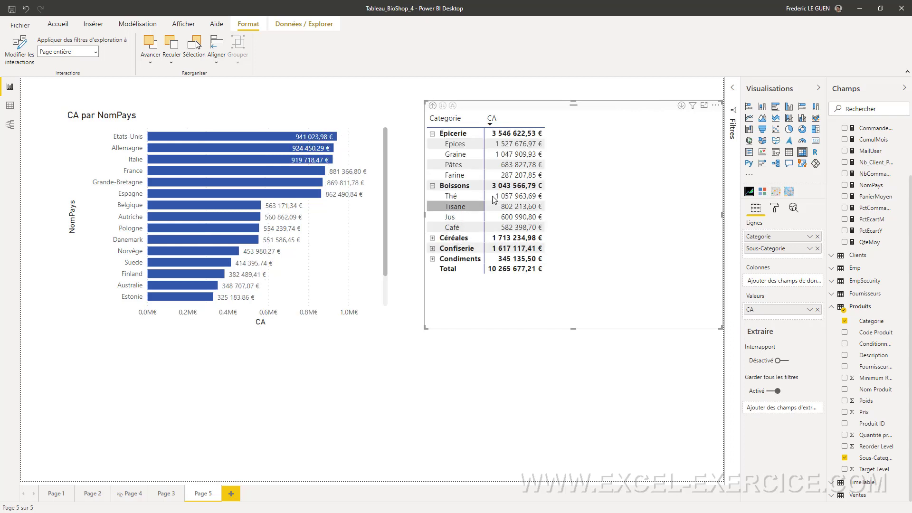
- Delete the matrix and put a slicer on the Categorie field in its place
left_click(715, 105)
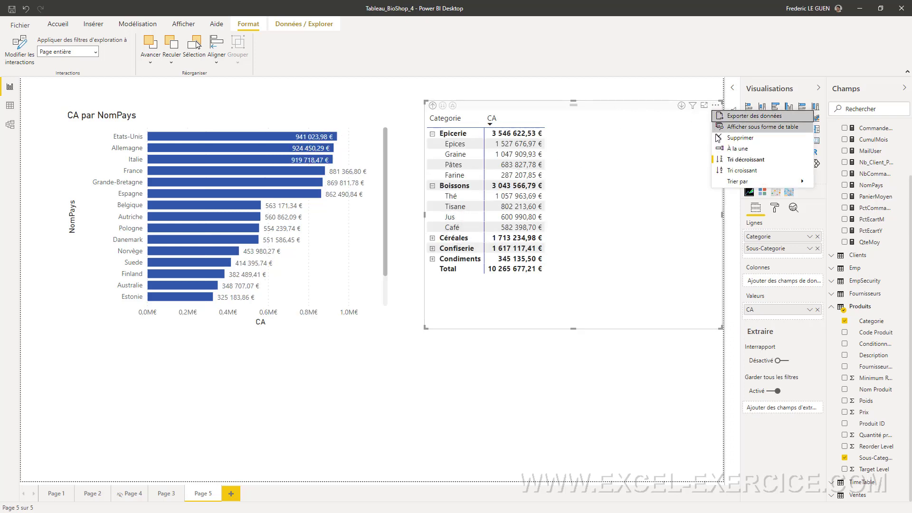
left_click(719, 138)
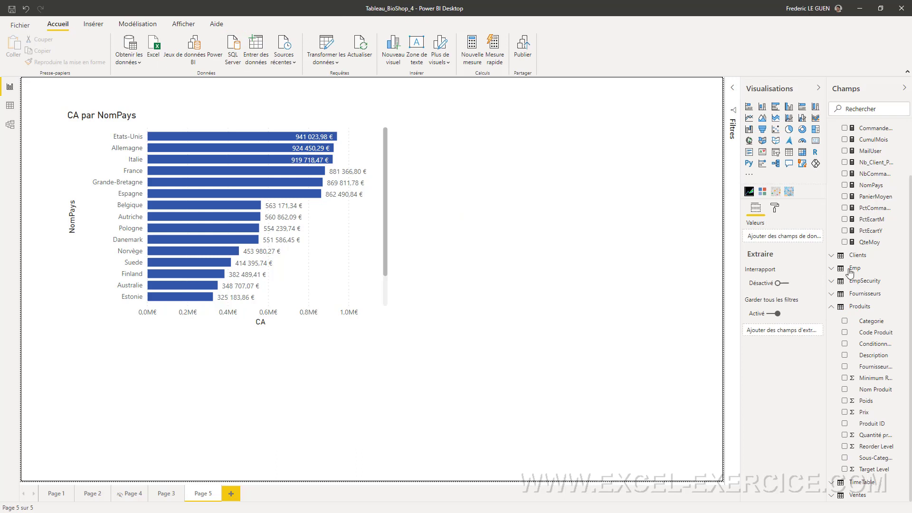
left_click_drag(860, 322, 542, 190)
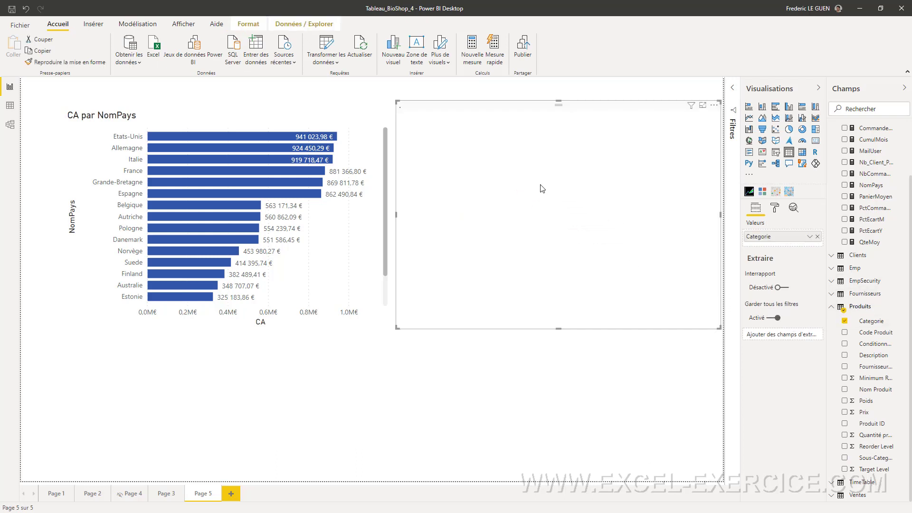
left_click(776, 152)
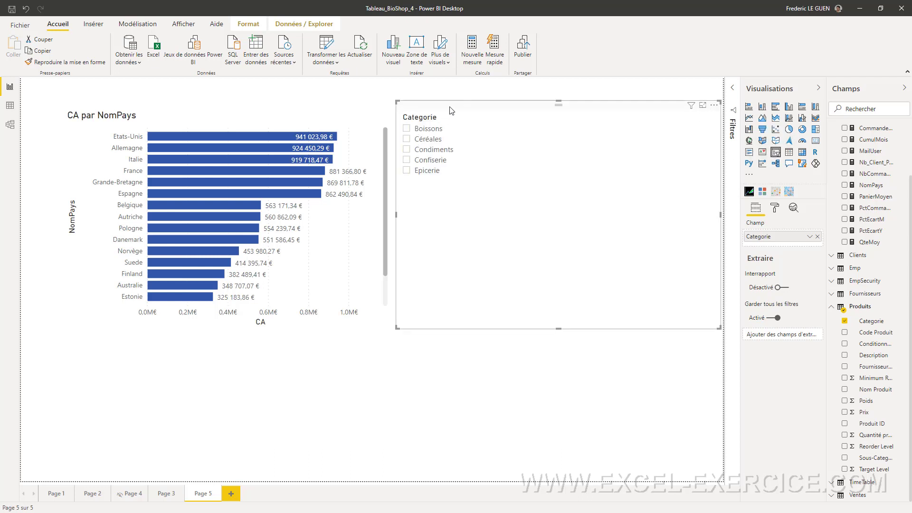
- Enable interaction editing for the Categorie slicer, and filter the country chart by Condiments, Confiserie and Epicerie in turn
left_click(248, 24)
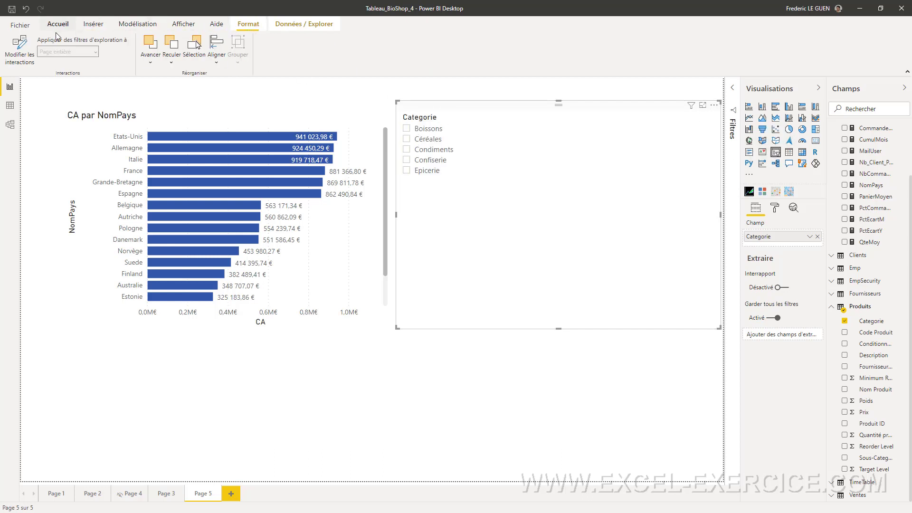
left_click(20, 49)
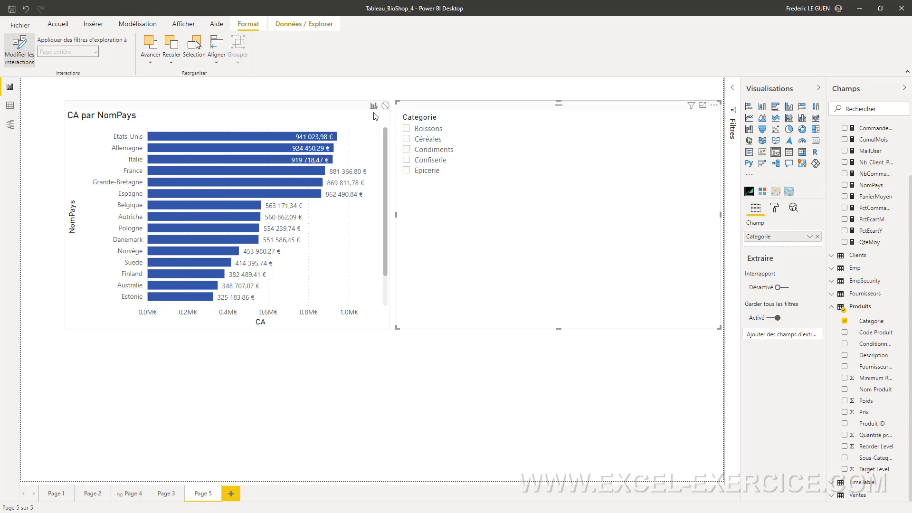
left_click(406, 149)
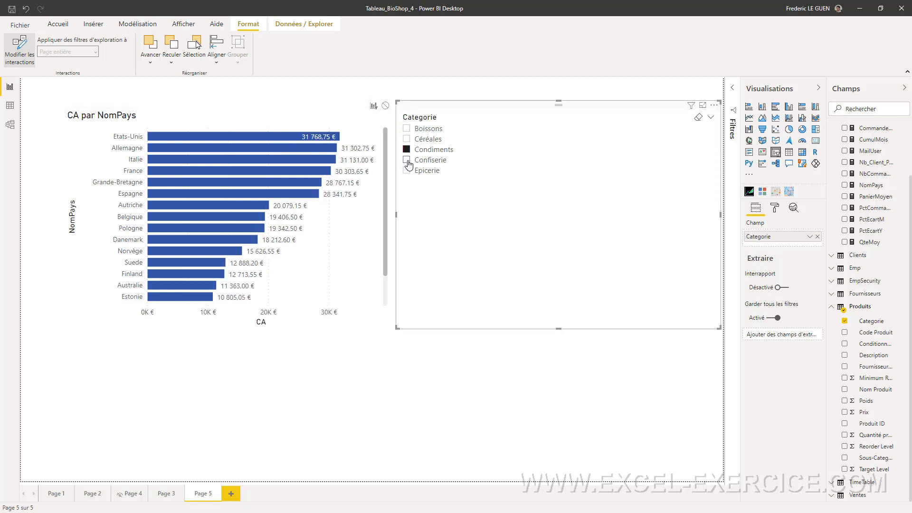
left_click(407, 160)
left_click(406, 170)
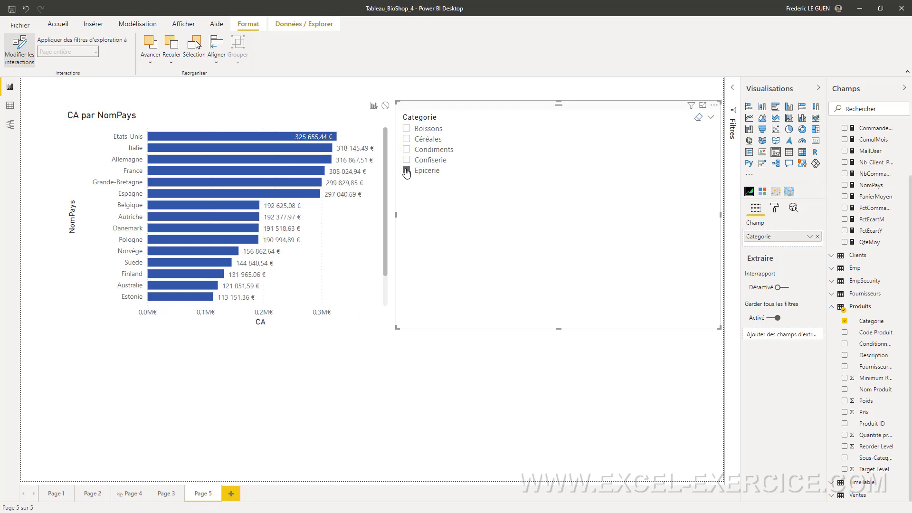